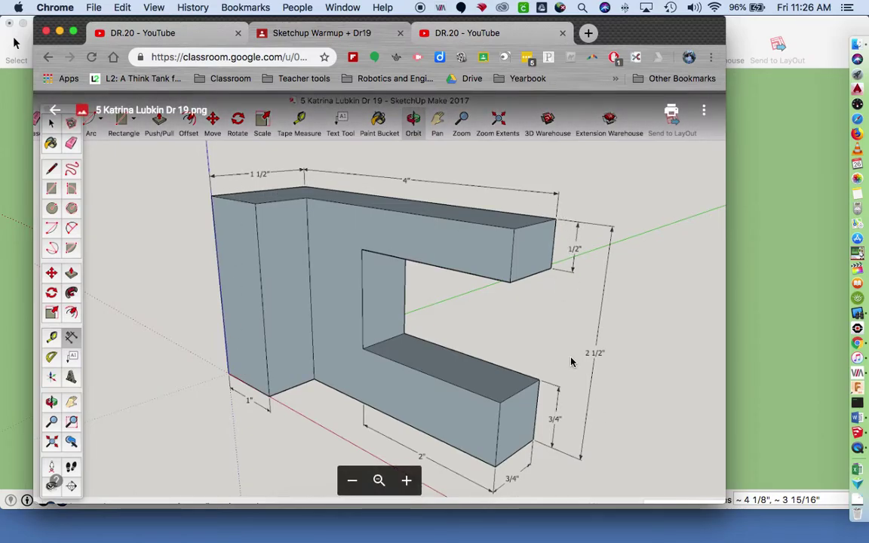
# Step: Draw a 4 × 1½ inch rectangle starting at the origin
pyautogui.click(801, 345)
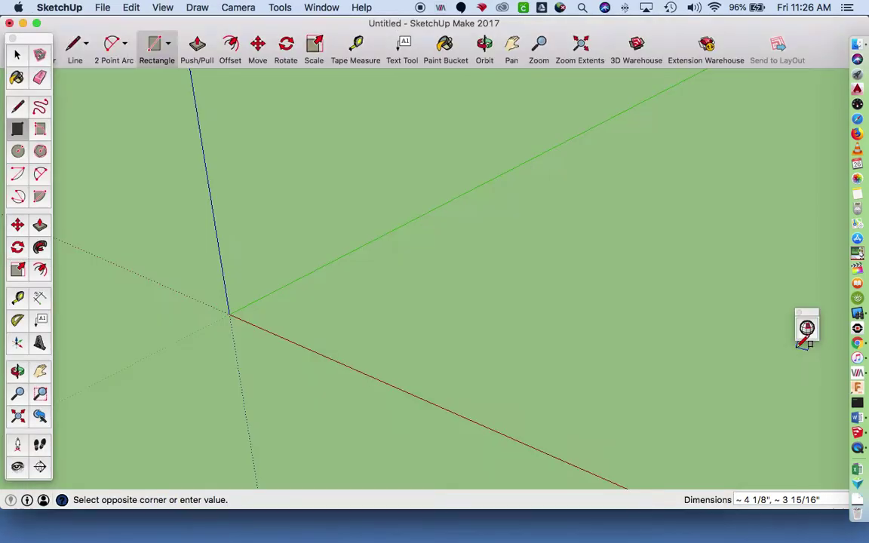
pyautogui.press('Escape')
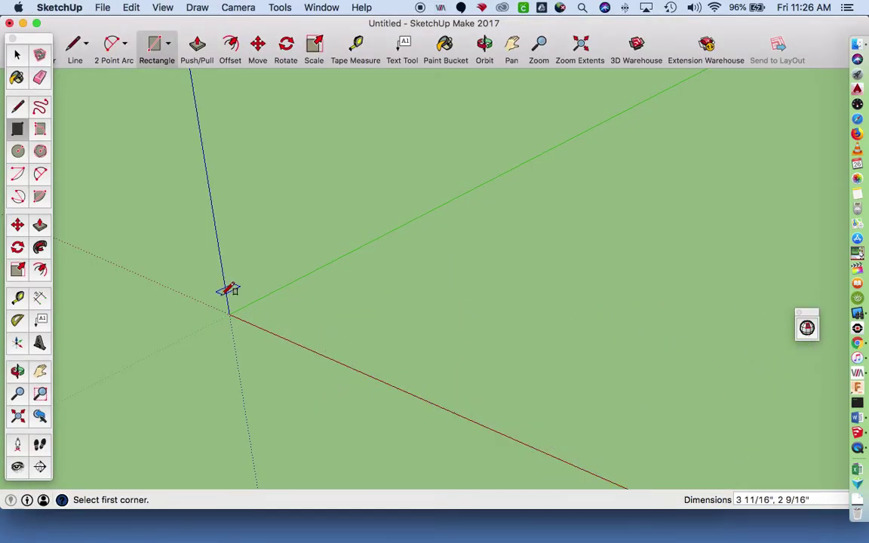
pyautogui.click(229, 314)
pyautogui.click(473, 344)
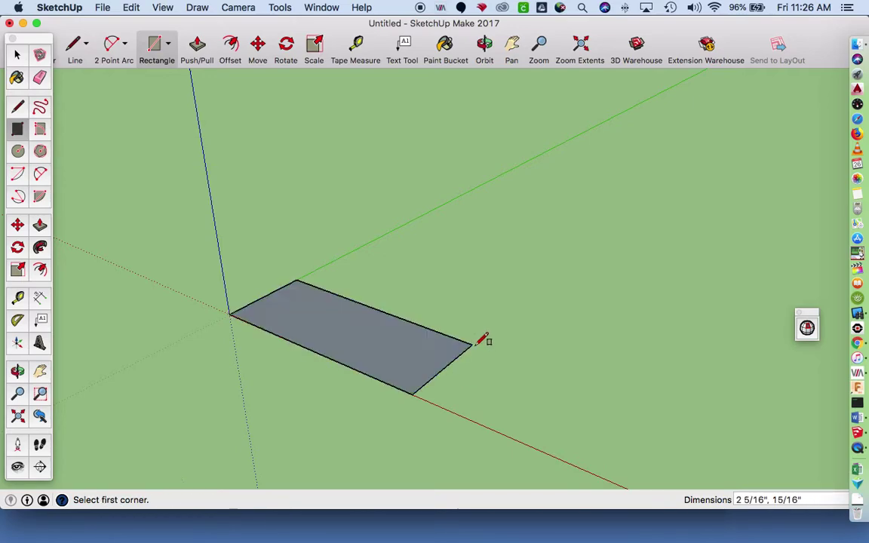
pyautogui.write('4')
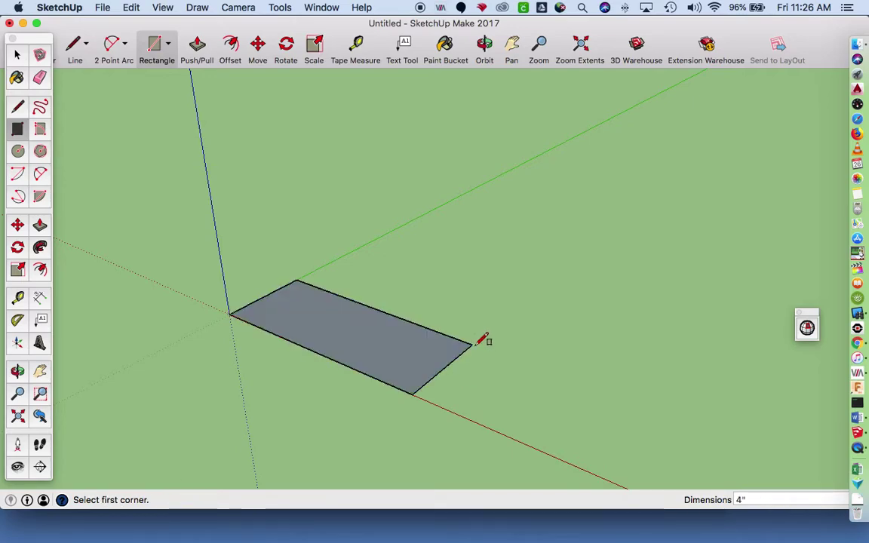
pyautogui.write(',1/')
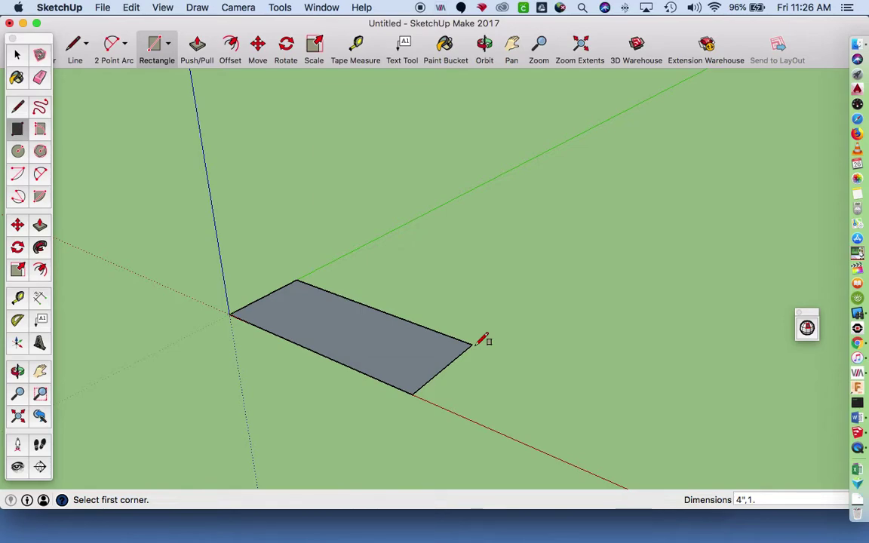
pyautogui.write('5')
pyautogui.press('Return')
pyautogui.press('space')
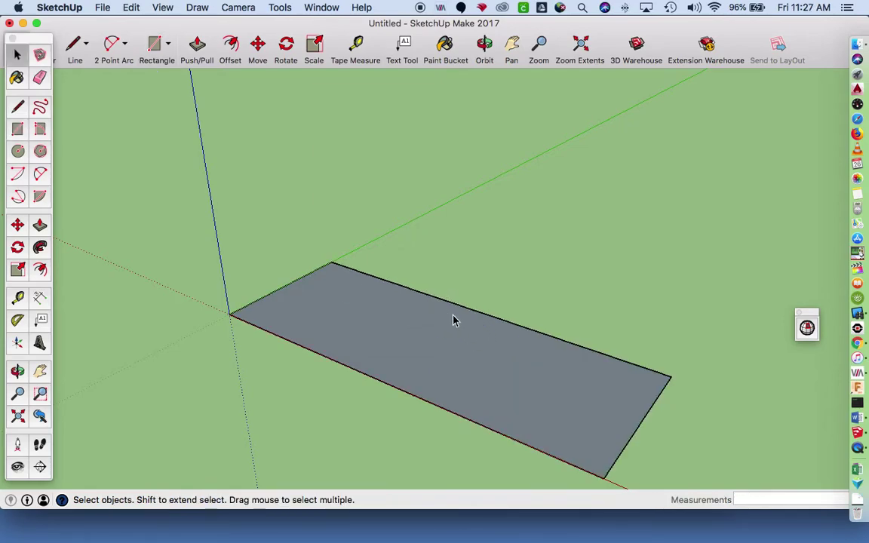
# Step: Push/Pull the rectangle up into a box 2½ inches tall
pyautogui.press('p')
pyautogui.click(396, 314)
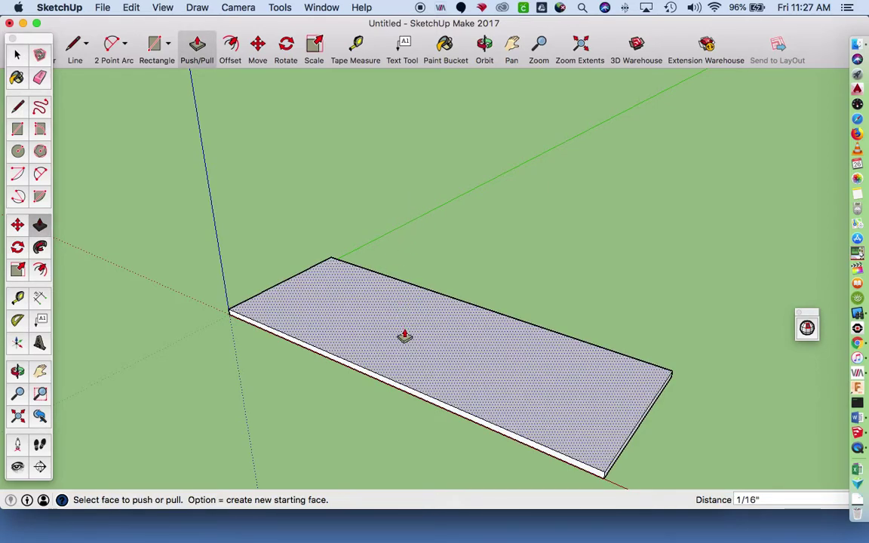
pyautogui.press('z')
pyautogui.press('super+z')
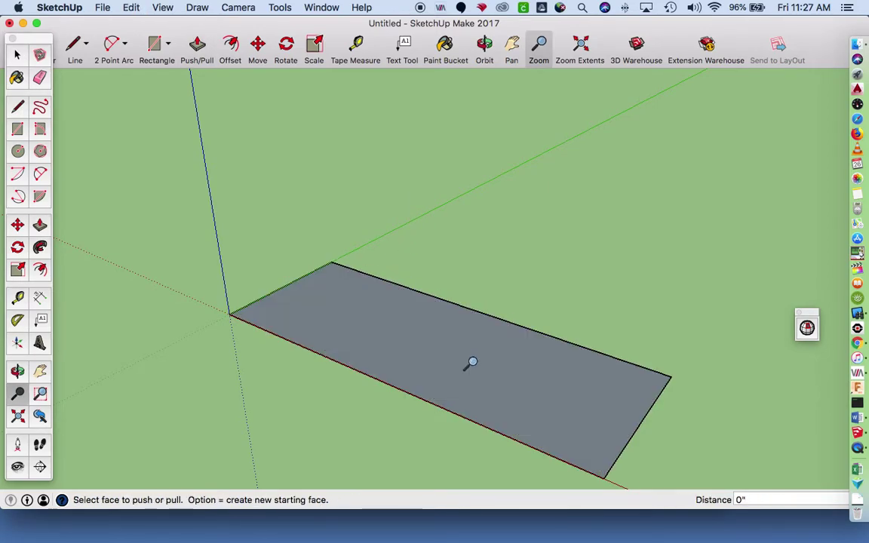
pyautogui.moveTo(473, 369); pyautogui.dragTo(486, 202)
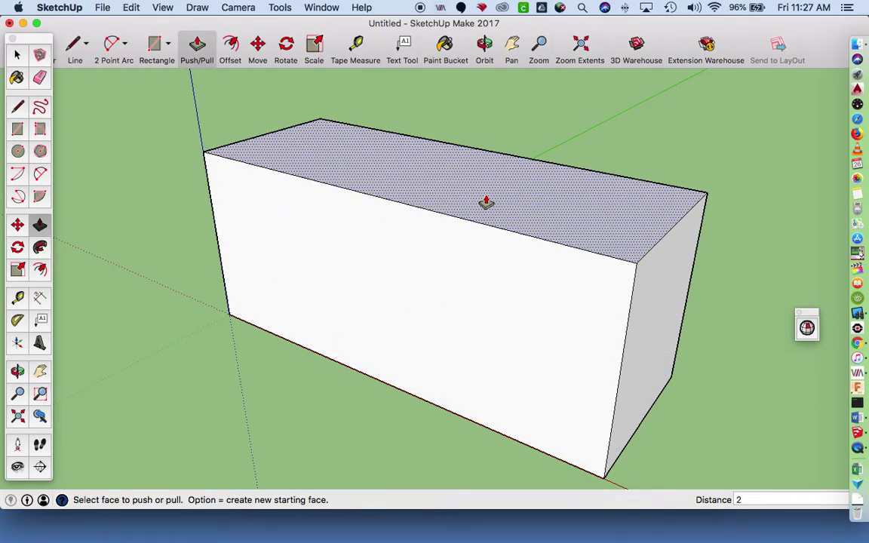
pyautogui.write('2.5')
pyautogui.press('Return')
pyautogui.scroll(-5, 485, 201)
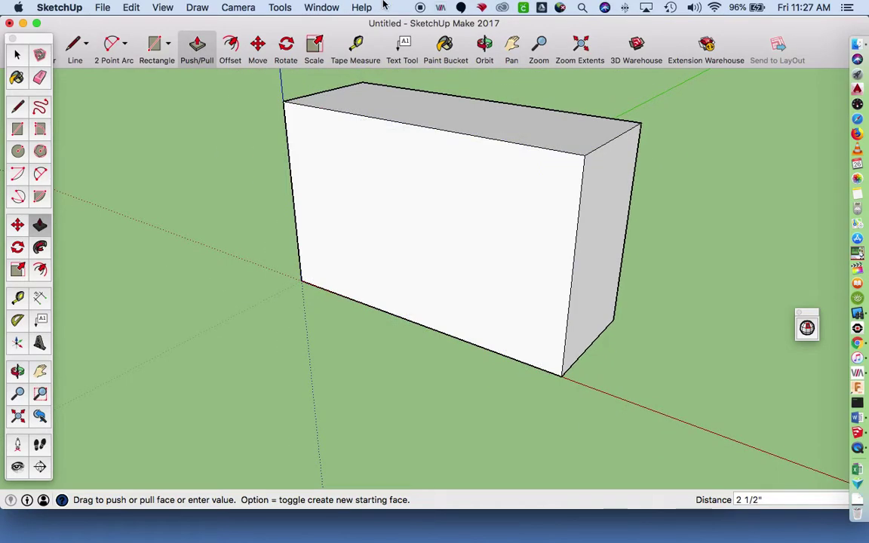
# Step: Add 2½" height, 1½" depth and 4" length dimensions to the box
pyautogui.click(580, 43)
pyautogui.scroll(-1, 313, 228)
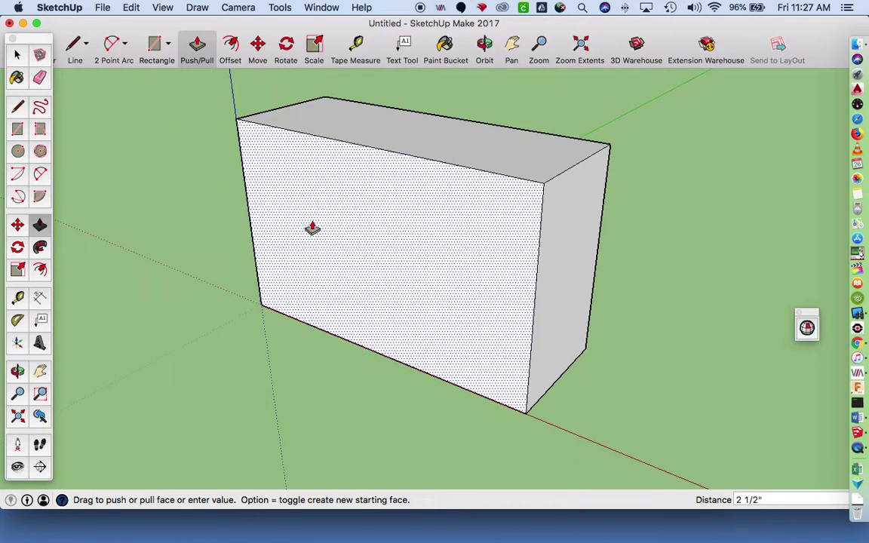
pyautogui.click(40, 295)
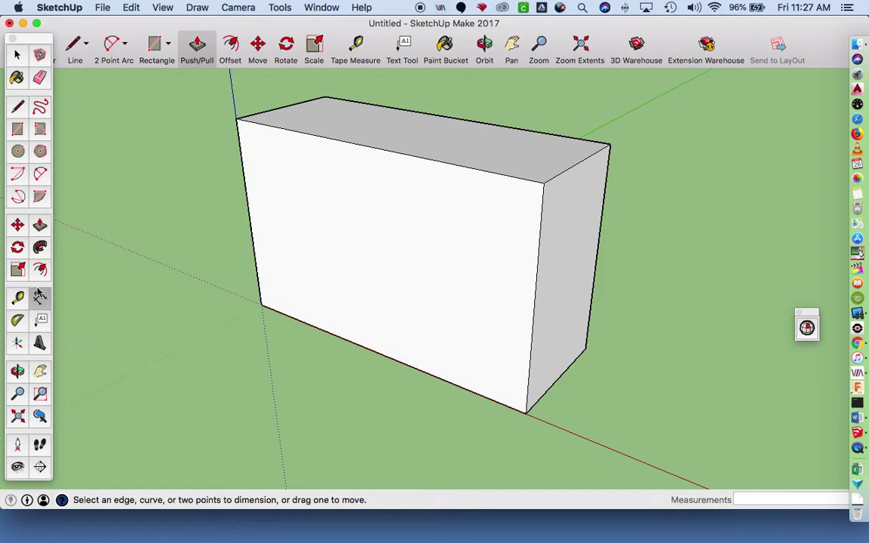
pyautogui.click(245, 184)
pyautogui.click(198, 215)
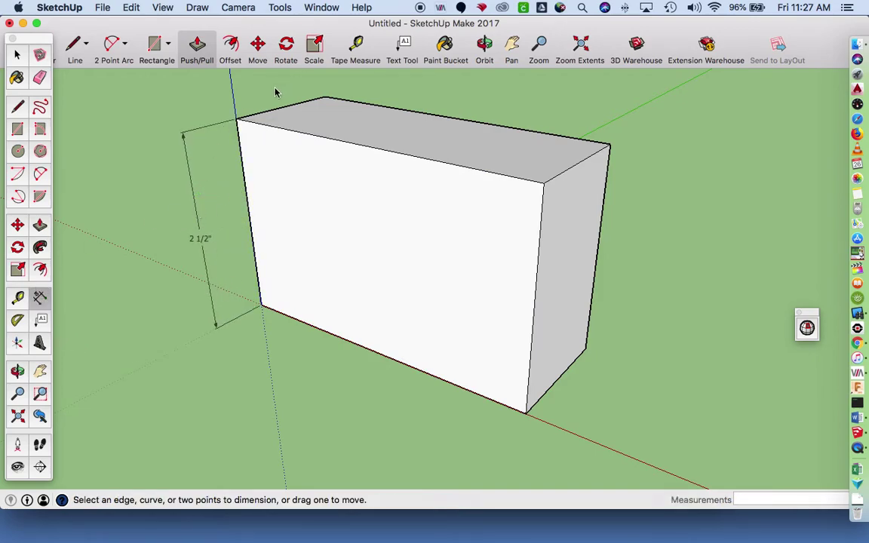
pyautogui.click(273, 110)
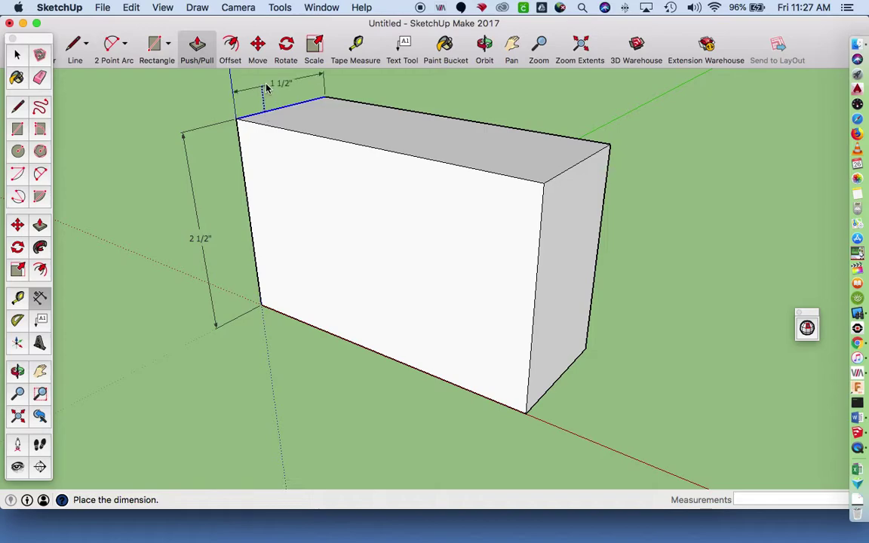
pyautogui.click(285, 80)
pyautogui.click(385, 113)
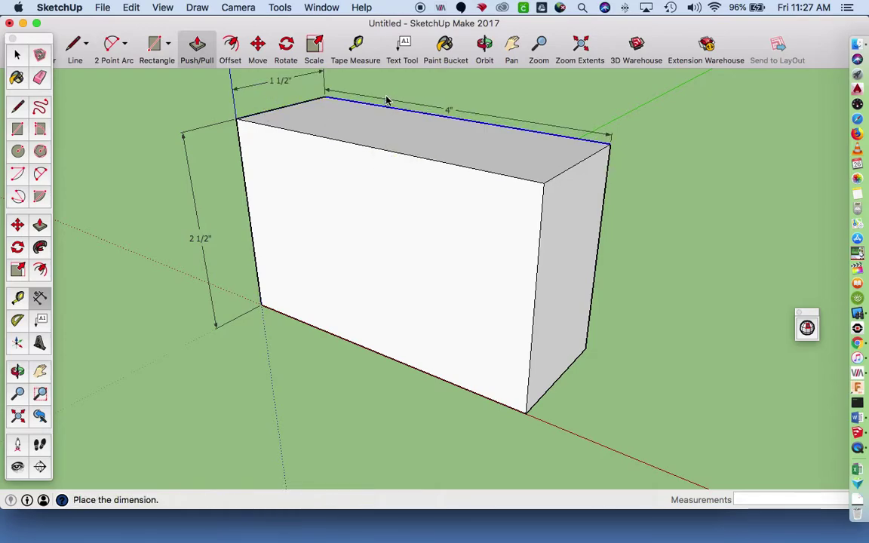
pyautogui.click(392, 89)
# Step: Zoom to fit the dimensioned box and compare it with the Chrome reference drawing
pyautogui.click(564, 64)
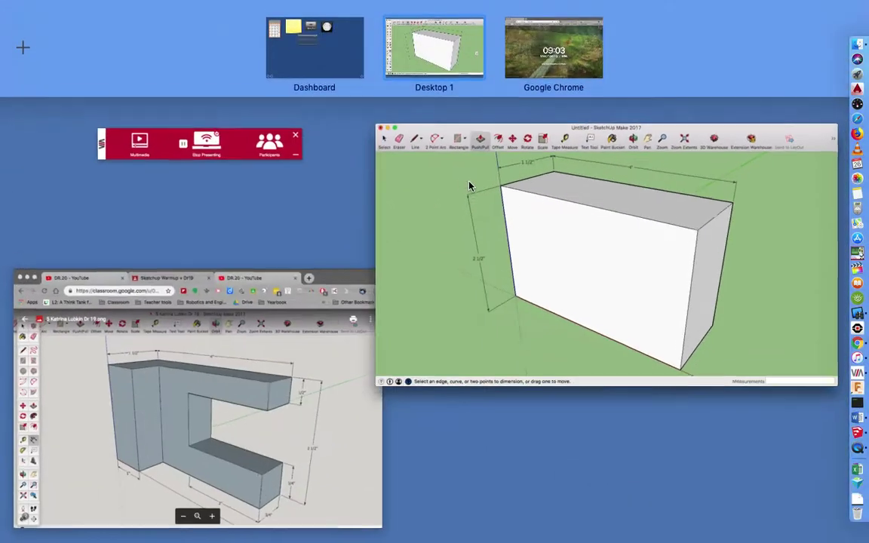
pyautogui.hotkey('ctrl', 'Up')
pyautogui.click(225, 384)
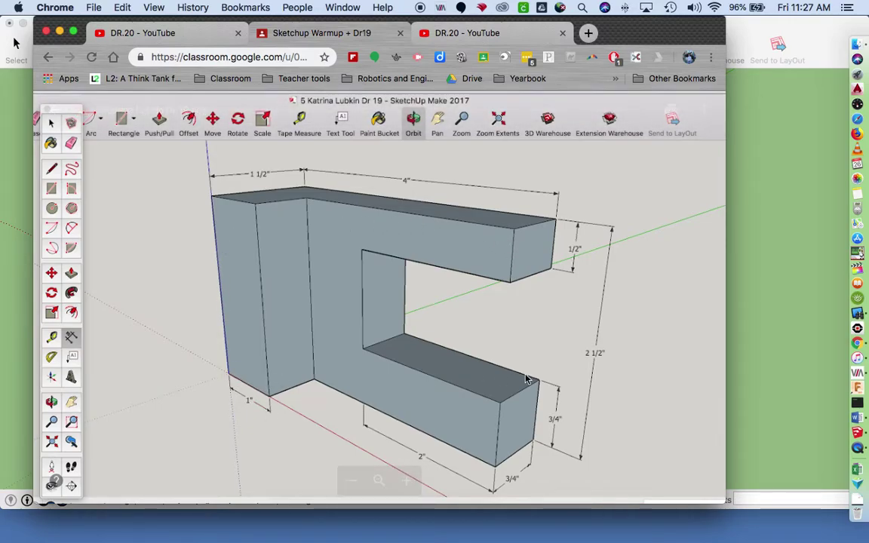
pyautogui.click(746, 299)
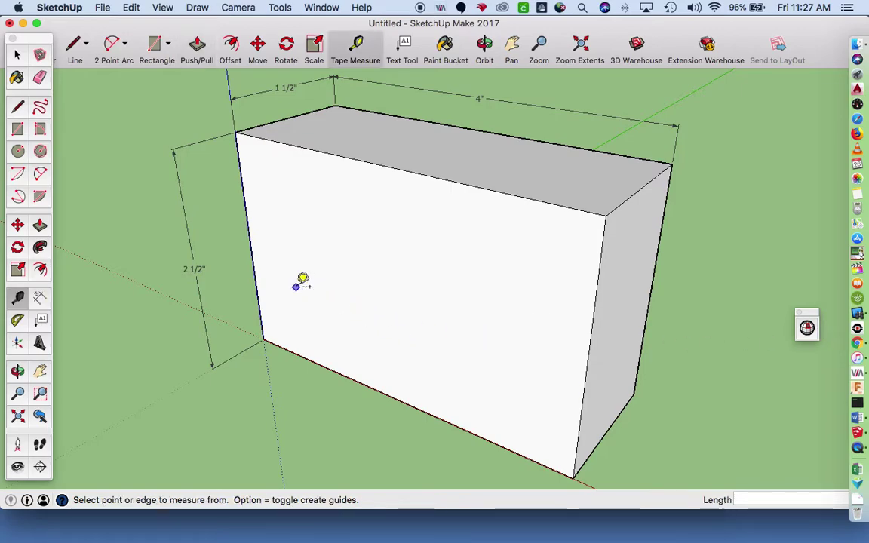
# Step: Place a guide 1 inch in from the box's left edge
pyautogui.click(256, 290)
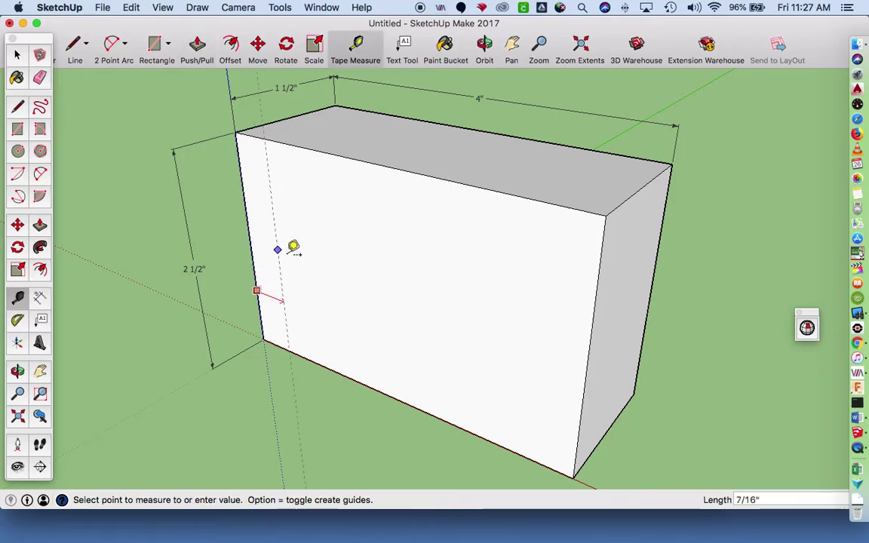
pyautogui.write('1')
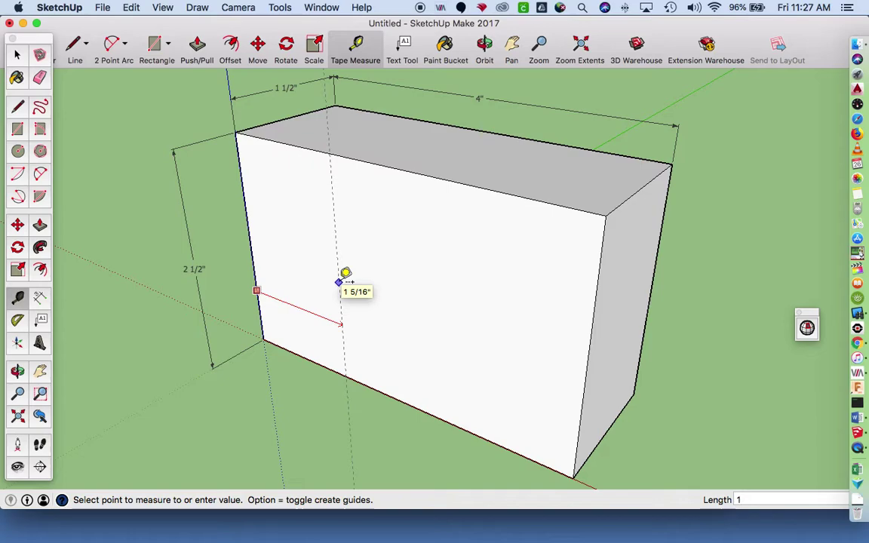
pyautogui.press('Return')
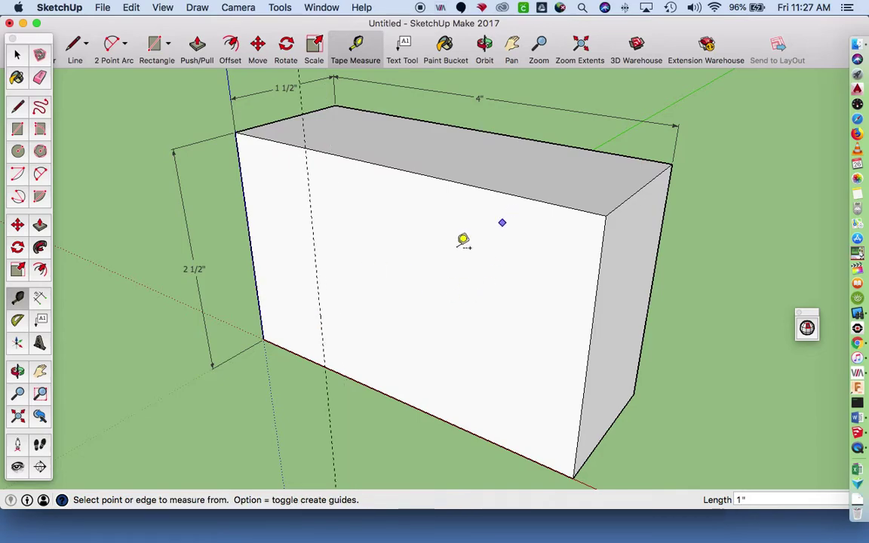
# Step: Draw a vertical line along the guide from bottom to top edge, splitting the front face
pyautogui.press('p')
pyautogui.press('l')
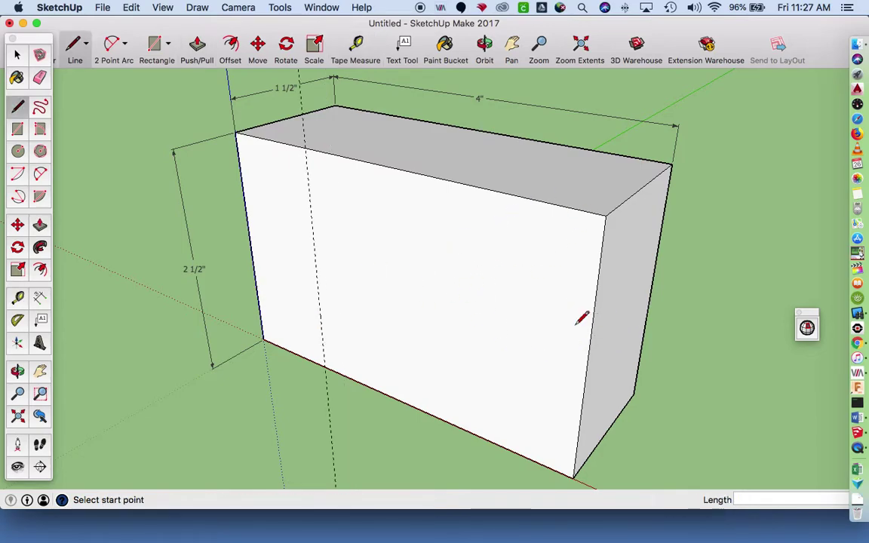
pyautogui.click(325, 367)
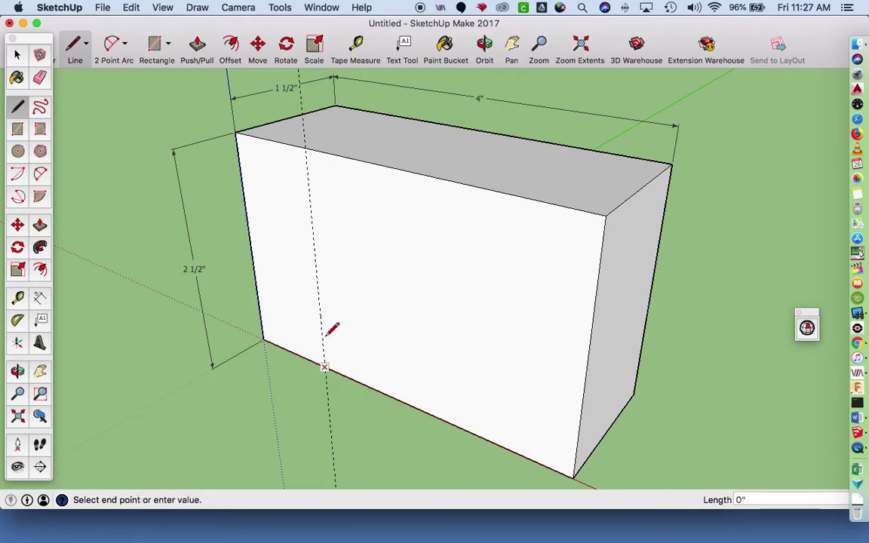
pyautogui.click(312, 144)
# Step: Push the right front face back into the box, then recheck the reference drawing
pyautogui.press('p')
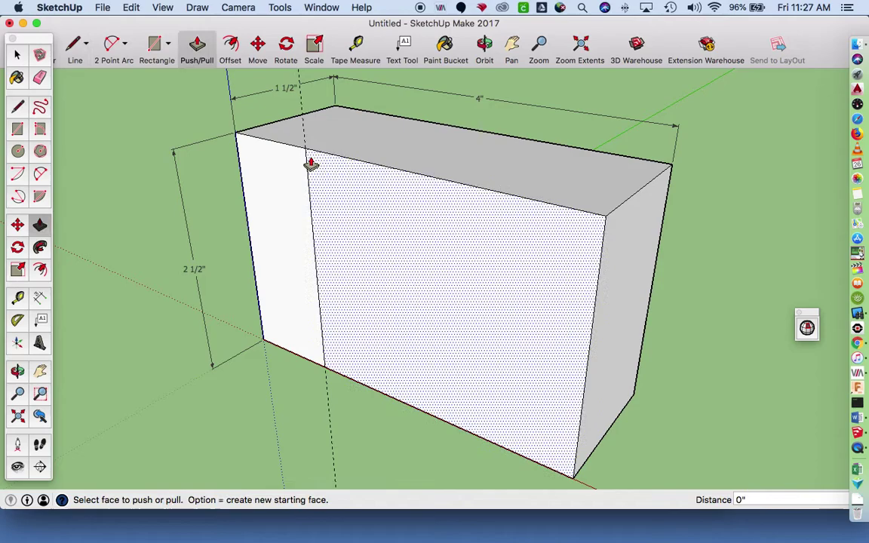
pyautogui.moveTo(341, 213); pyautogui.dragTo(377, 193)
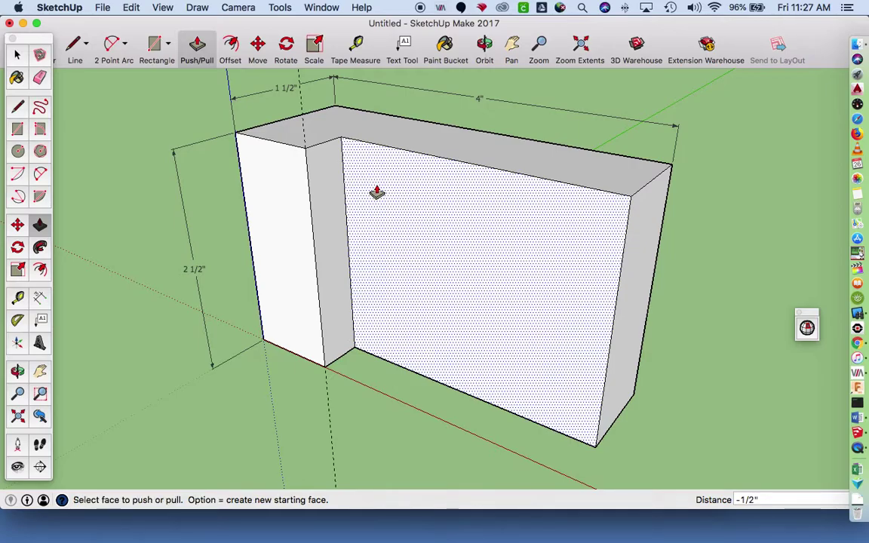
pyautogui.hotkey('ctrl', 'Up')
pyautogui.click(218, 405)
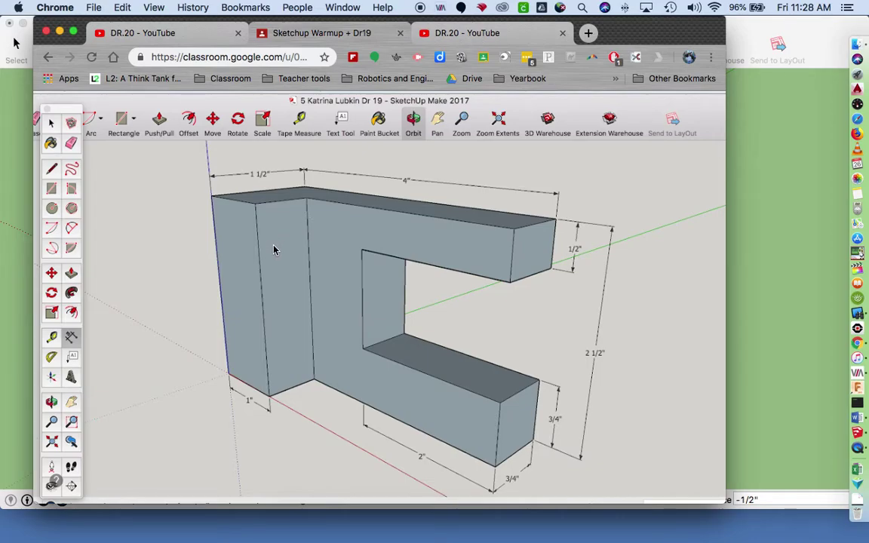
pyautogui.click(733, 210)
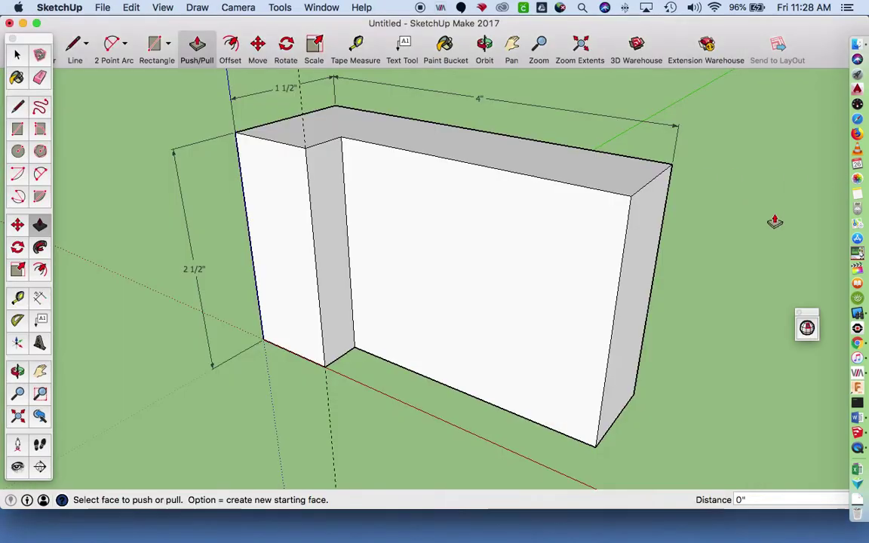
# Step: Reset the right front face and push it in to a 3/4-inch recess
pyautogui.click(420, 268)
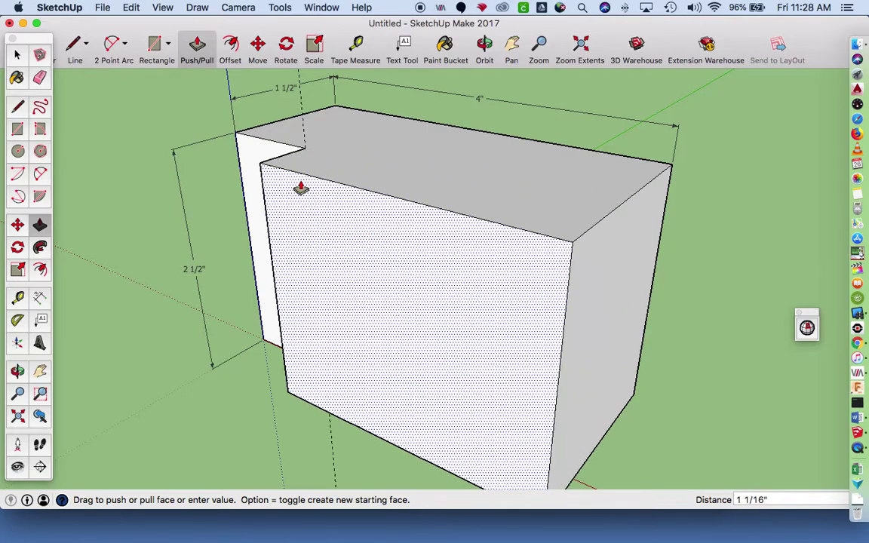
pyautogui.click(281, 148)
pyautogui.click(381, 239)
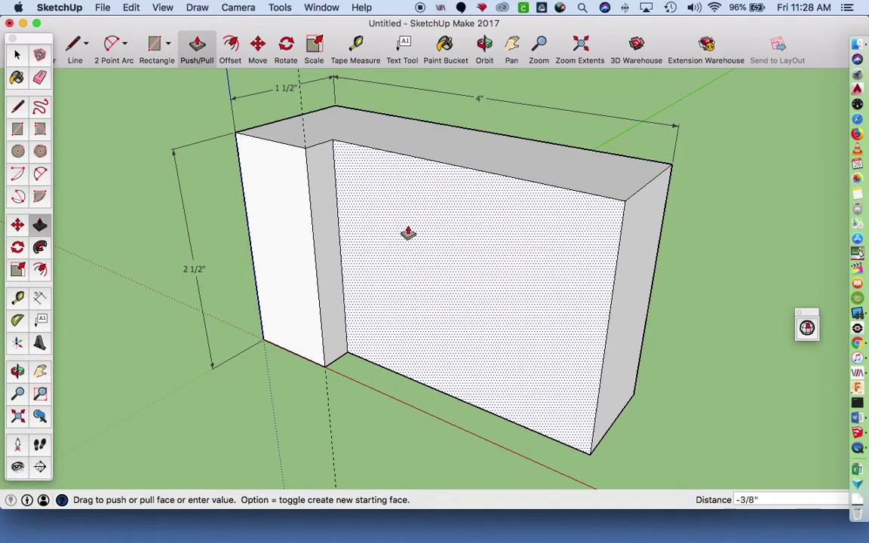
pyautogui.click(411, 231)
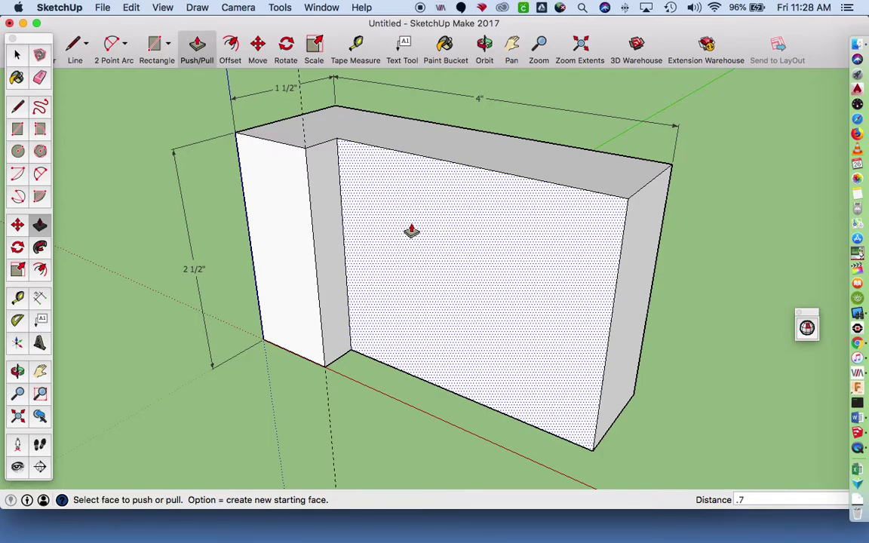
pyautogui.click(411, 231)
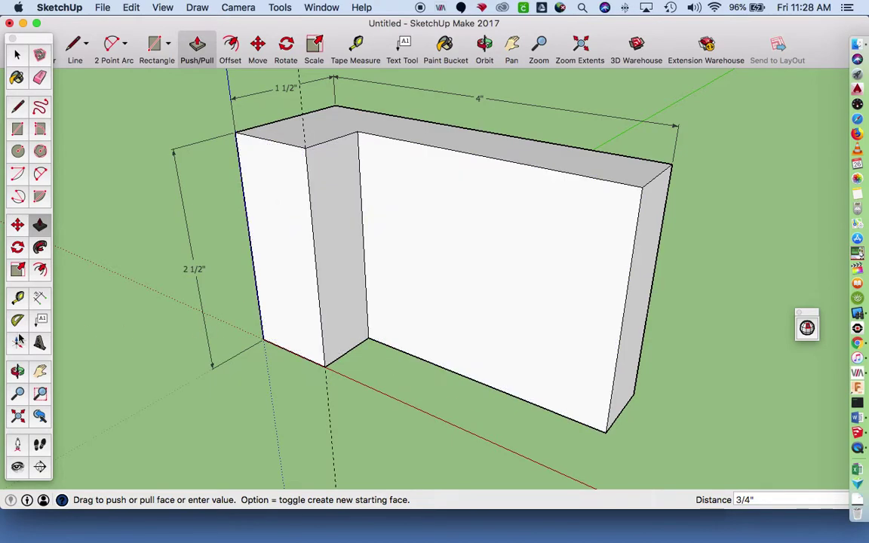
# Step: Dimension the 3/4" recess step and the 1" width of the left section
pyautogui.click(40, 297)
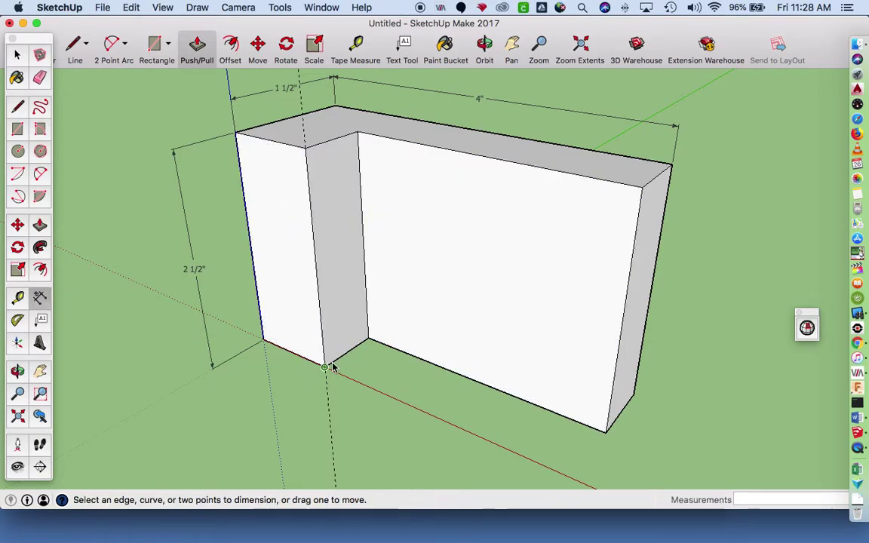
pyautogui.click(324, 368)
pyautogui.click(369, 340)
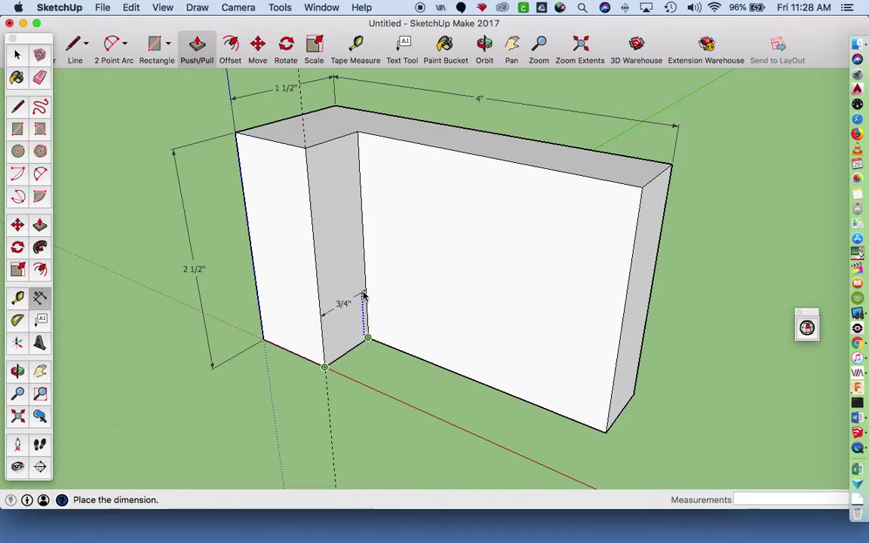
pyautogui.click(341, 303)
pyautogui.click(293, 354)
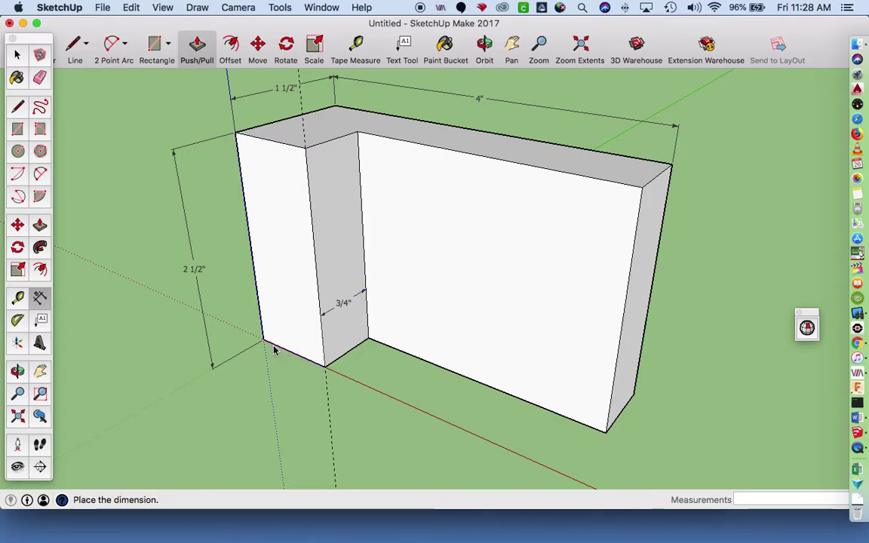
pyautogui.click(286, 303)
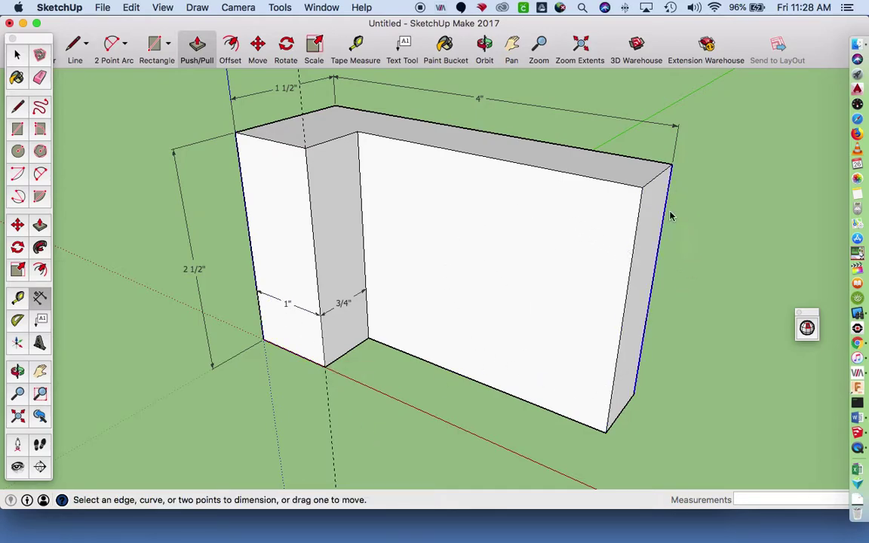
# Step: Bring the Chrome window with the Dr 19 bracket drawing to the front
pyautogui.hotkey('ctrl', 'Up')
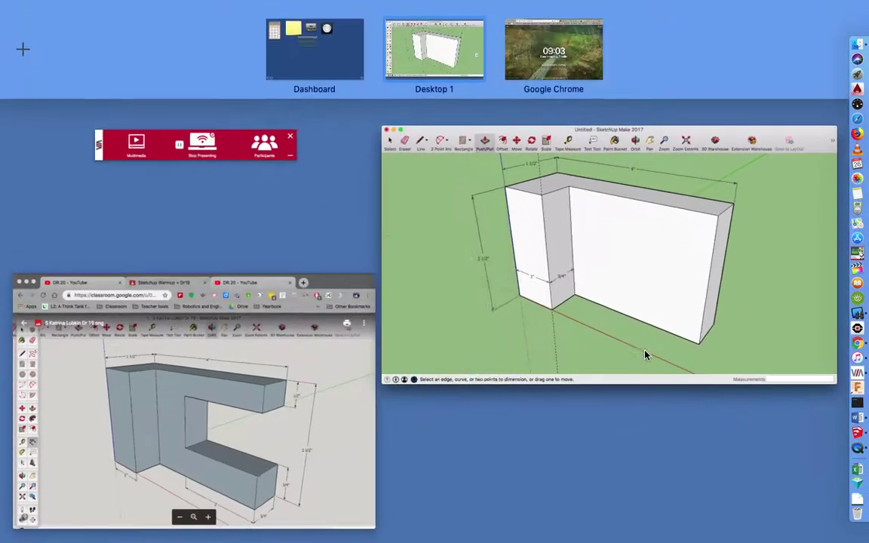
pyautogui.click(298, 464)
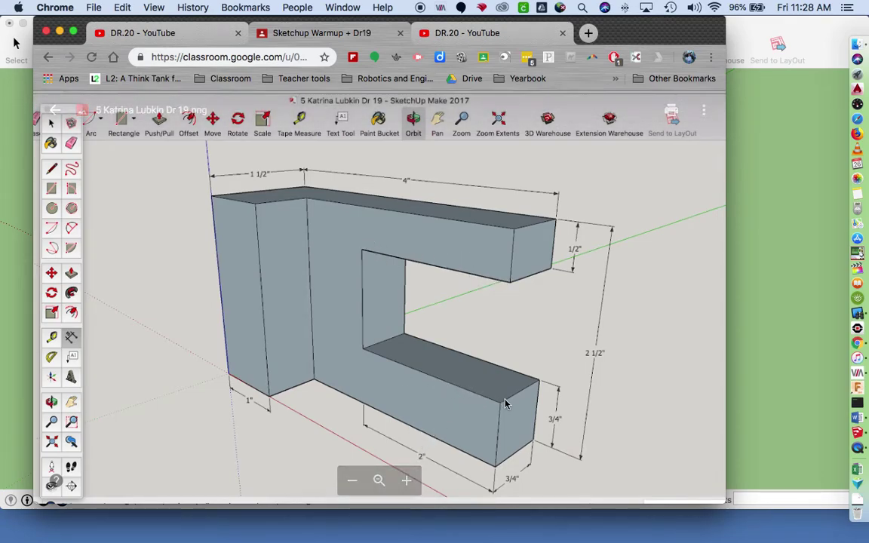
# Step: Place guides 3/4" above the bottom and 1/2" below the top of the recessed face, then recheck the reference
pyautogui.click(731, 351)
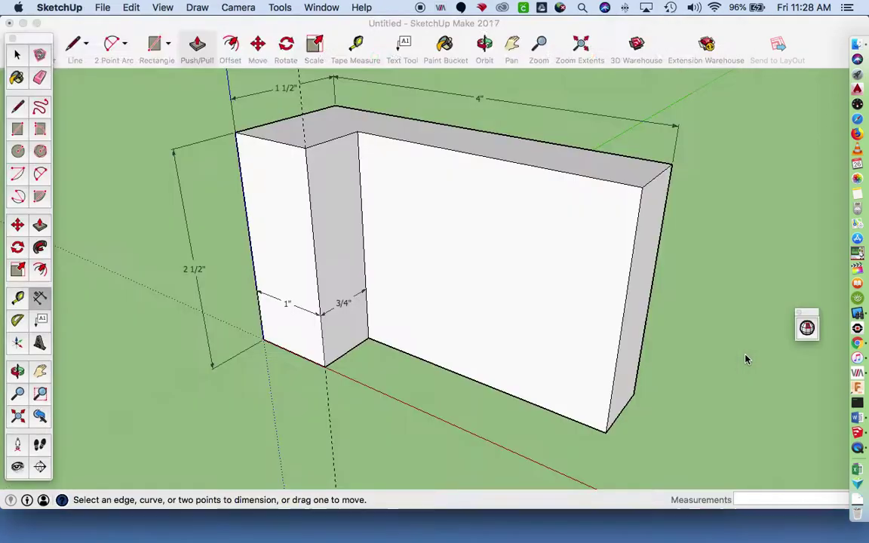
pyautogui.press('t')
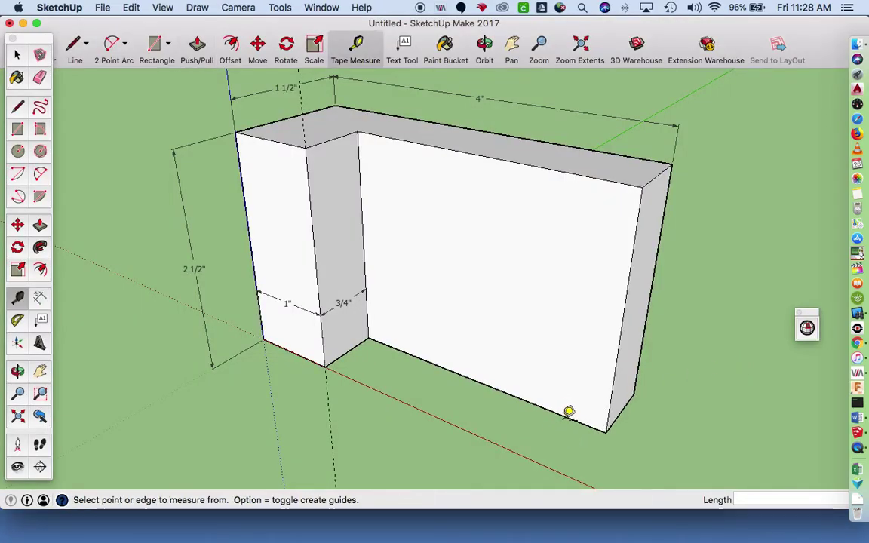
pyautogui.click(564, 415)
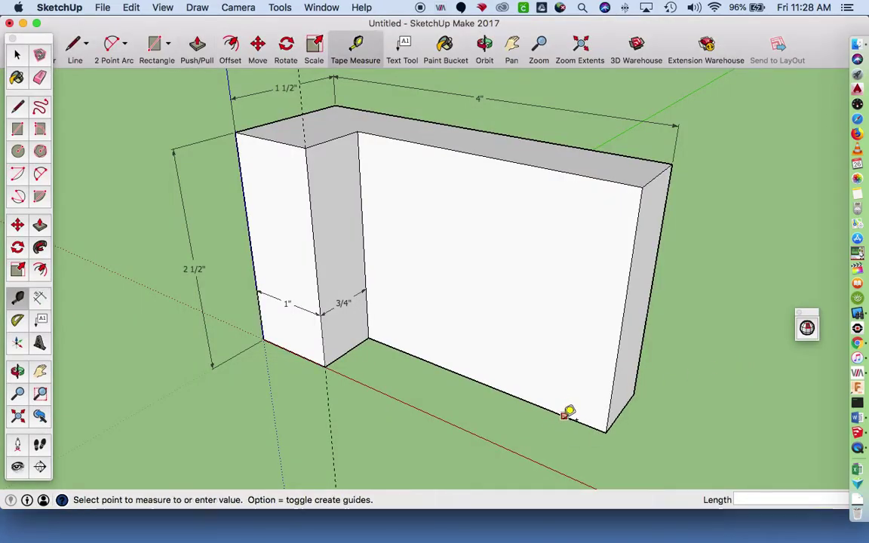
pyautogui.click(573, 365)
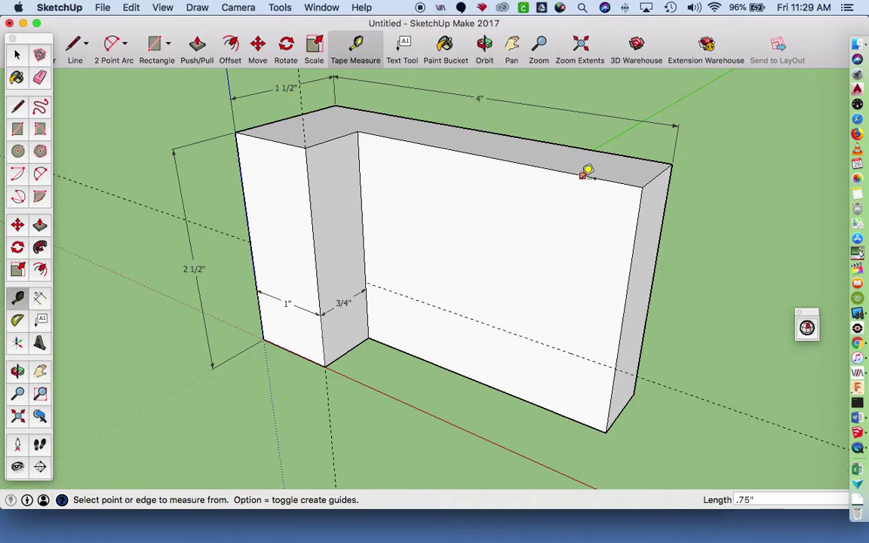
pyautogui.click(582, 175)
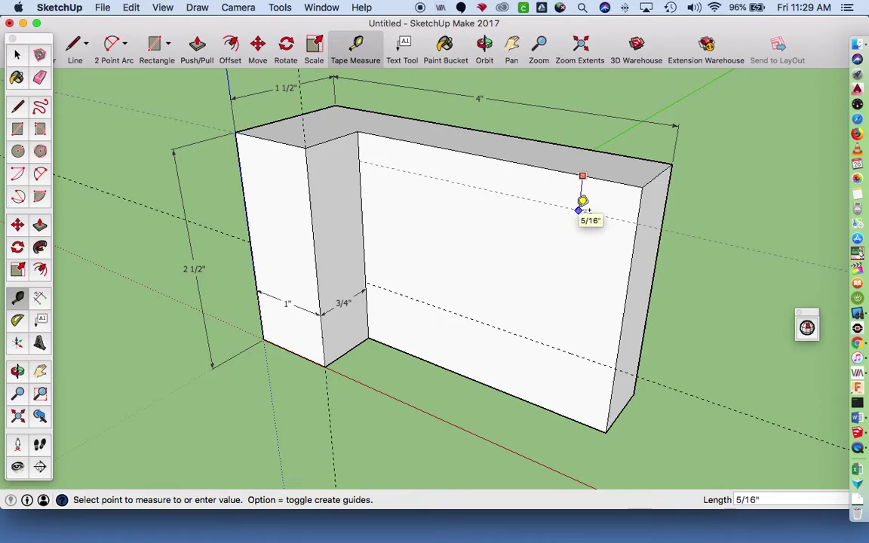
pyautogui.write('.5')
pyautogui.press('Return')
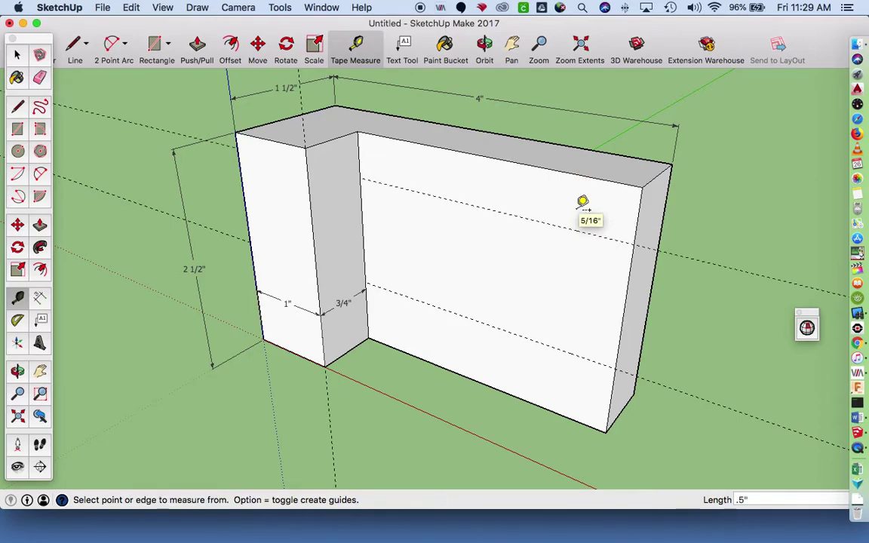
pyautogui.scroll(1, 453, 208)
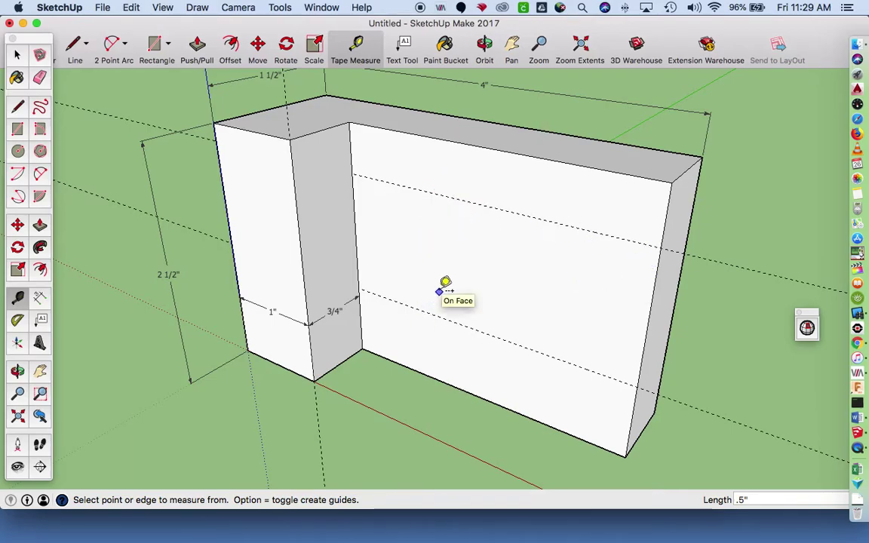
pyautogui.hotkey('ctrl', 'Up')
pyautogui.click(281, 403)
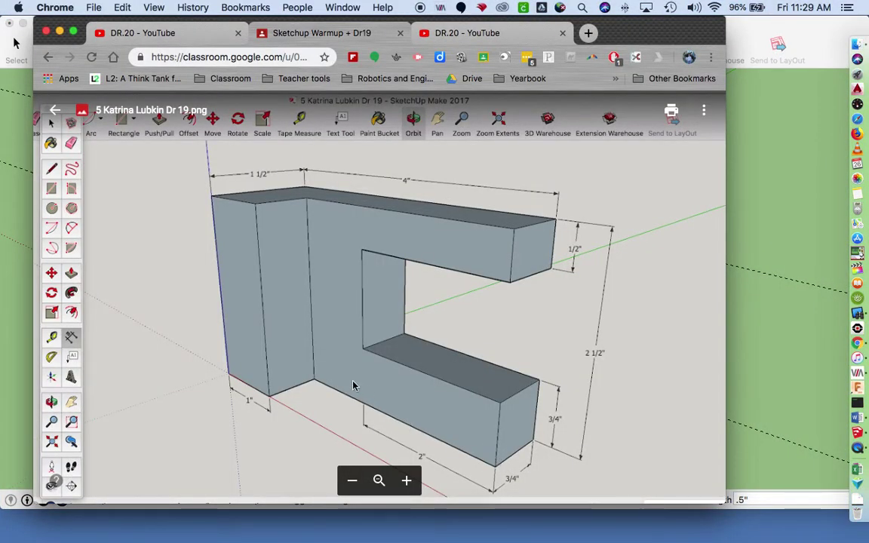
# Step: Place a guide 2 inches in from the block's right edge
pyautogui.click(730, 309)
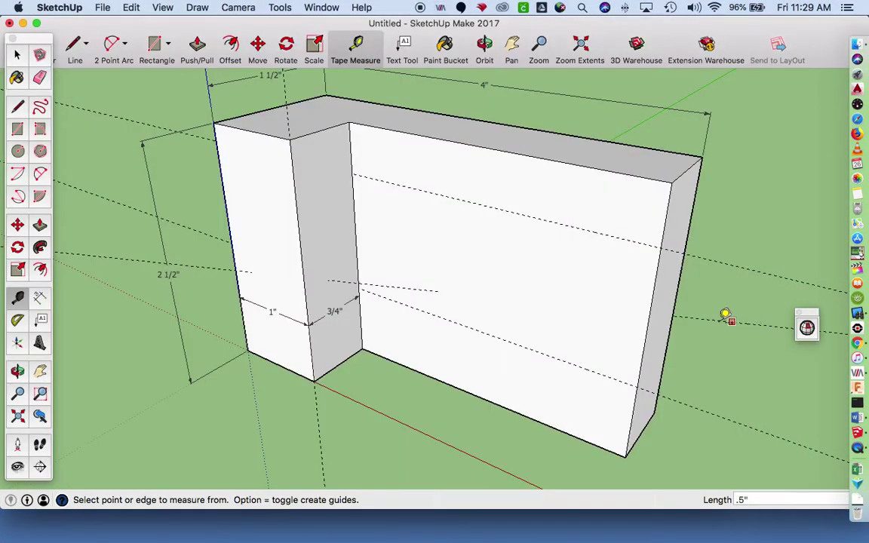
pyautogui.click(650, 311)
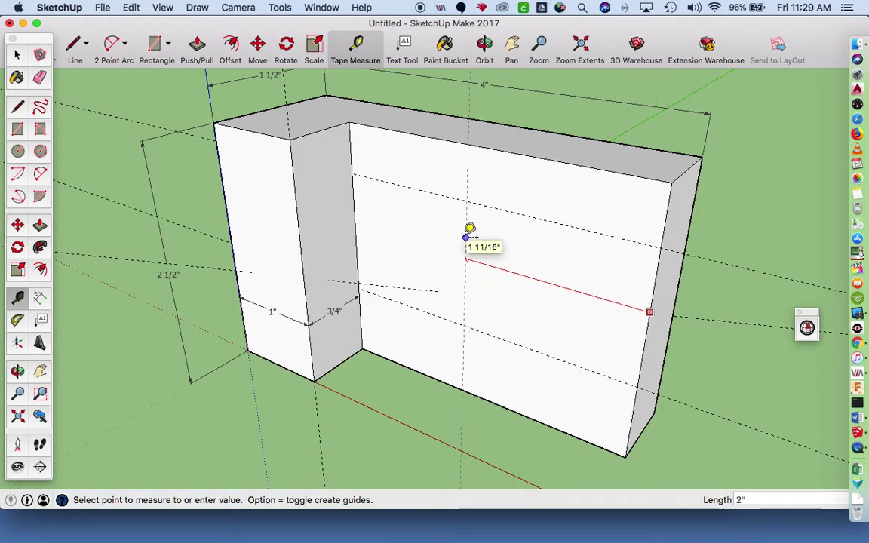
pyautogui.press('Return')
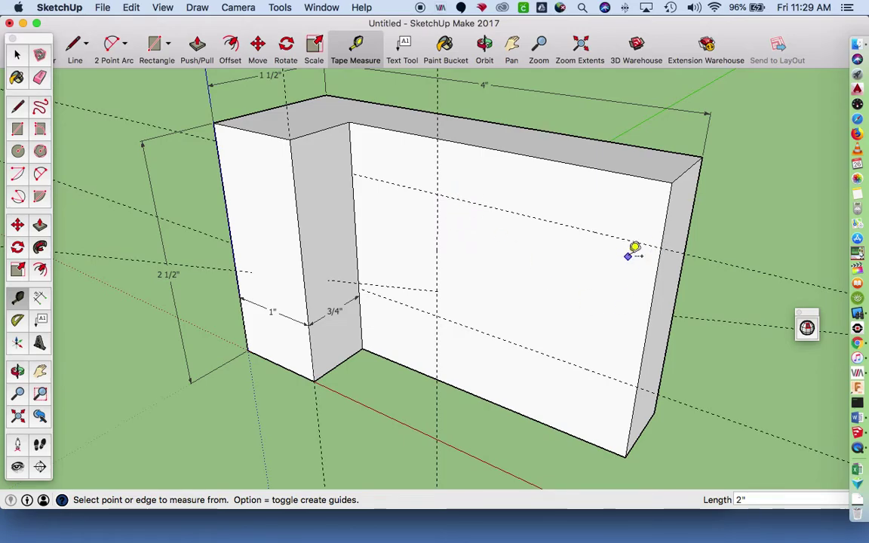
# Step: Draw the notch rectangle between the guides on the recessed front face
pyautogui.press('space')
pyautogui.press('p')
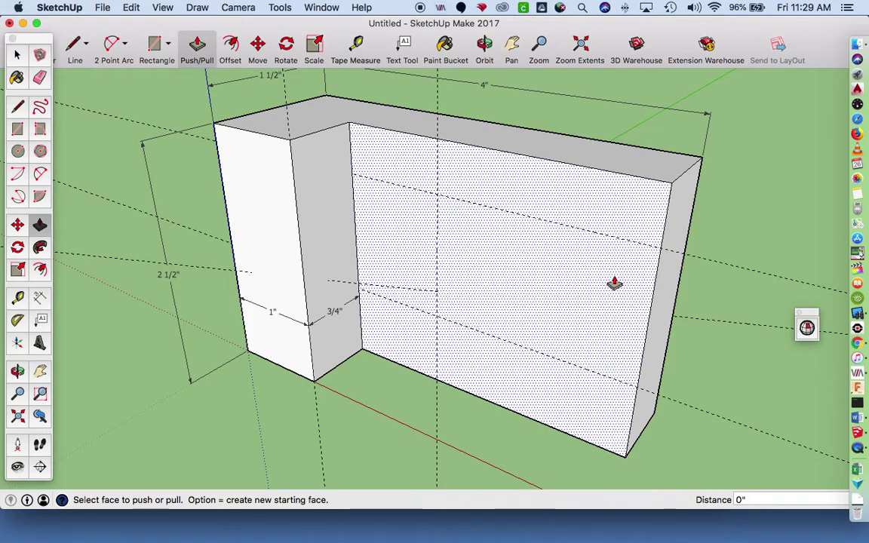
pyautogui.press('l')
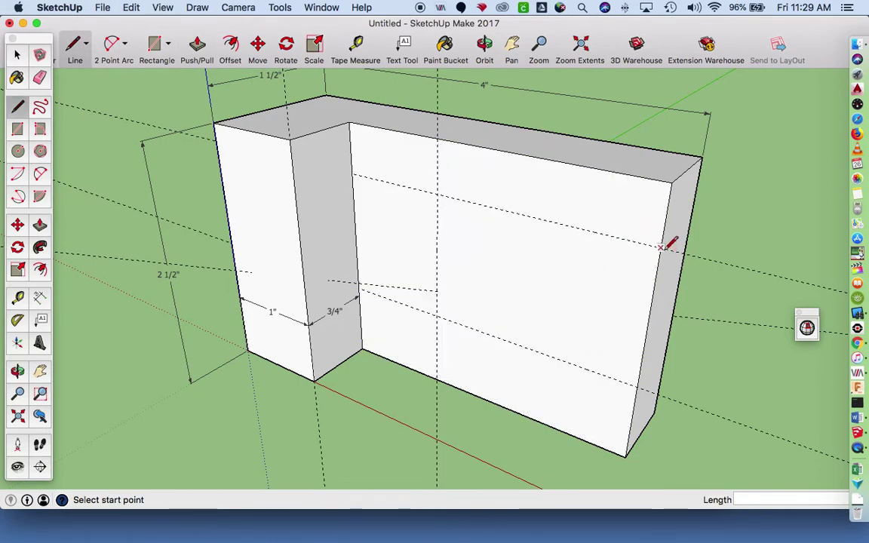
pyautogui.press('r')
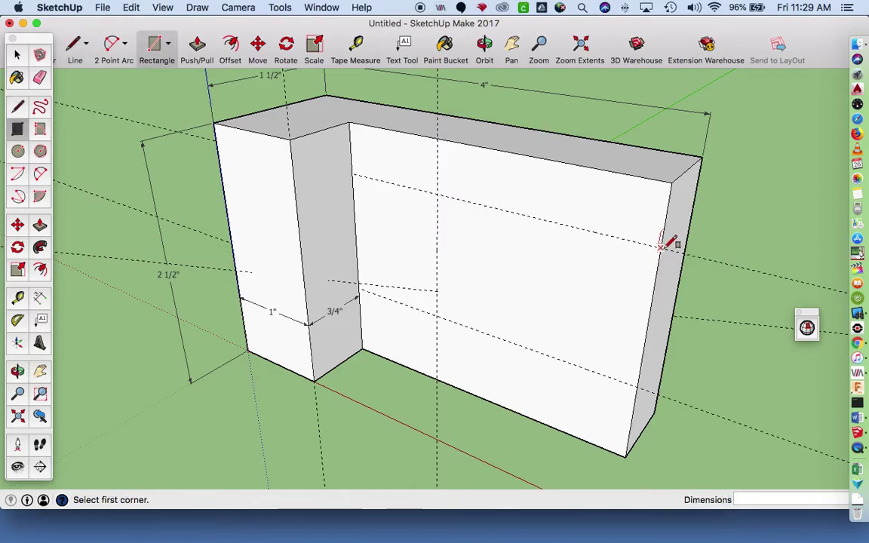
pyautogui.click(661, 243)
pyautogui.press('Escape')
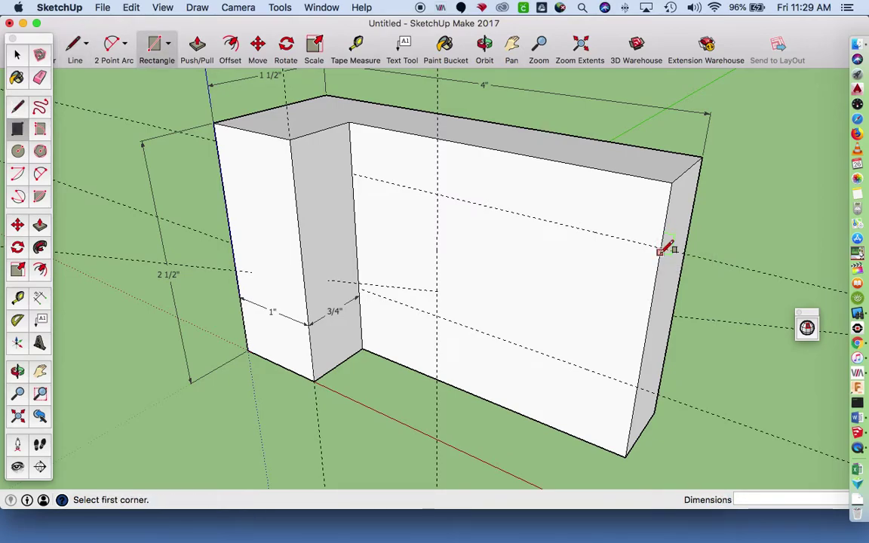
pyautogui.click(661, 246)
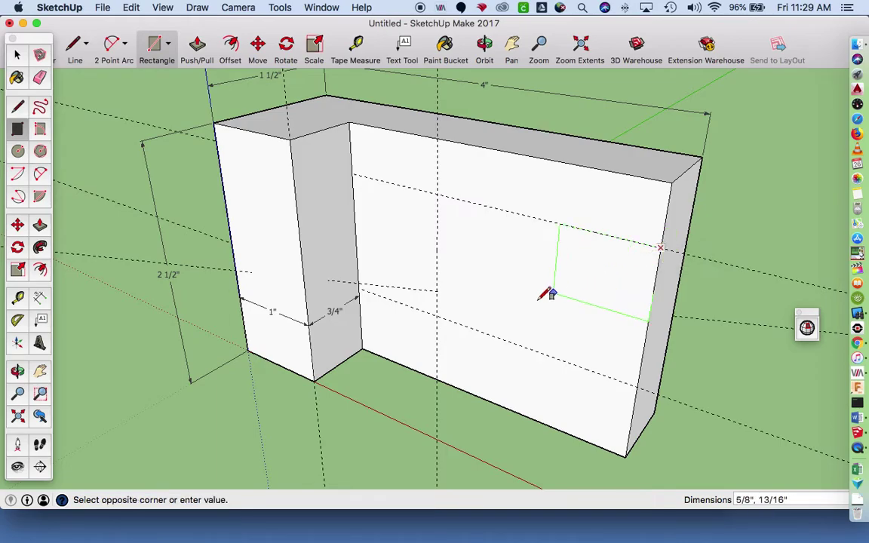
pyautogui.click(438, 313)
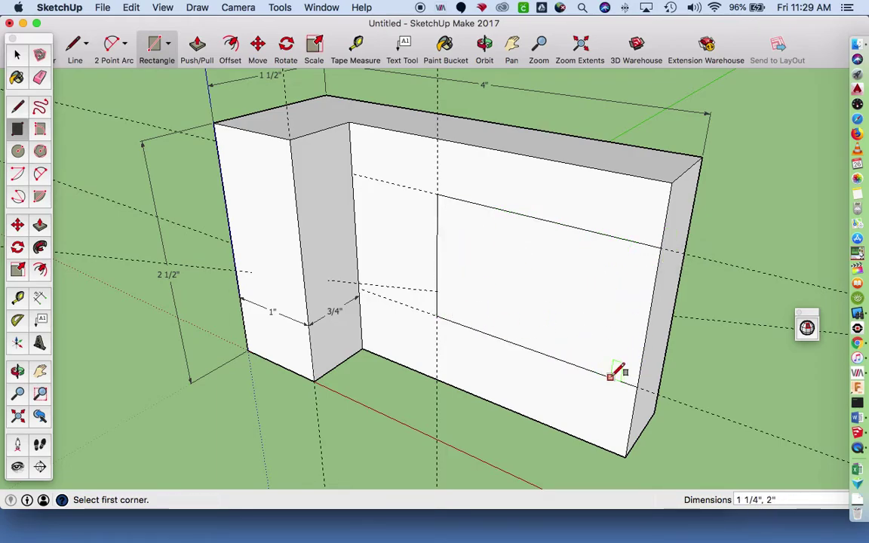
# Step: Push the rectangle through the block to open the notch, and erase the leftover guides
pyautogui.press('p')
pyautogui.click(609, 306)
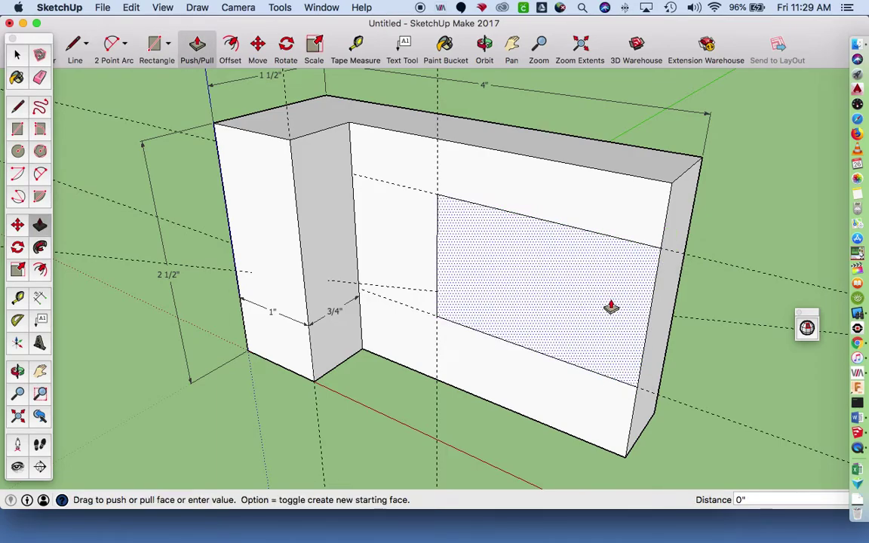
pyautogui.click(662, 276)
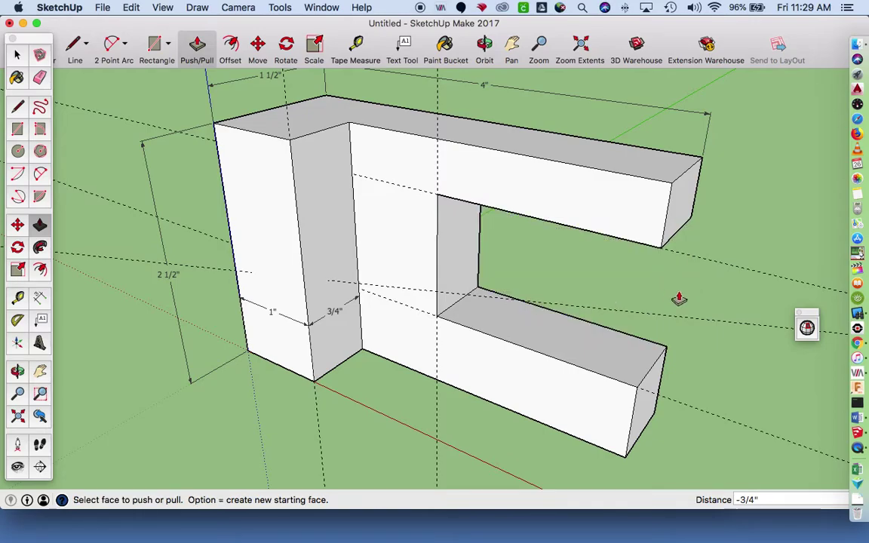
pyautogui.press('e')
pyautogui.moveTo(692, 285)
pyautogui.mouseDown()
pyautogui.moveTo(758, 248)
pyautogui.moveTo(757, 316)
pyautogui.moveTo(743, 364)
pyautogui.moveTo(718, 424)
pyautogui.moveTo(709, 417)
pyautogui.mouseUp()
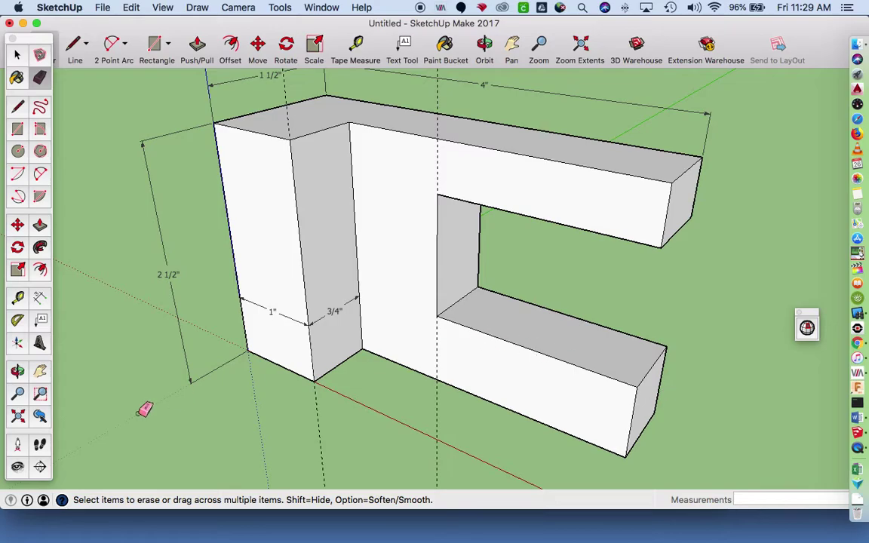
# Step: Dimension the arms: 2" lower-arm length, 3/4" end height, 3/4" end width, 1/2" upper arm
pyautogui.click(40, 299)
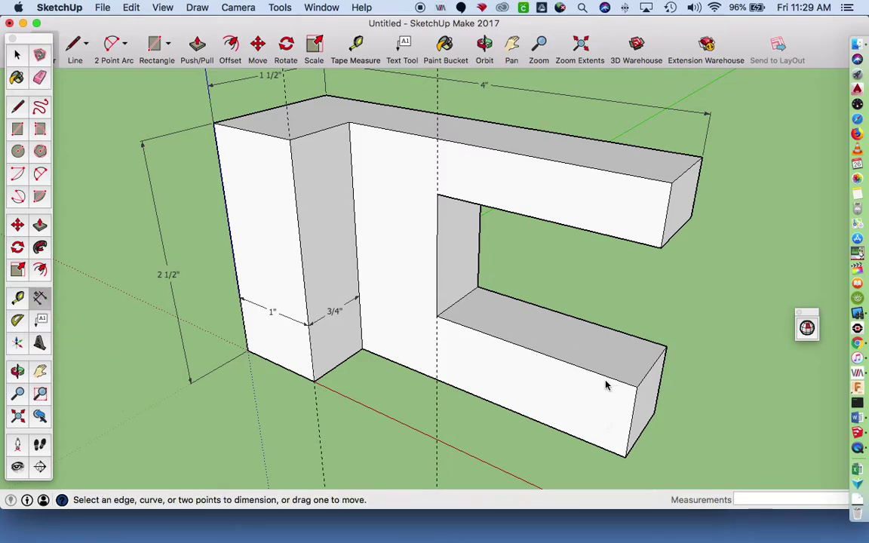
pyautogui.click(607, 379)
pyautogui.click(603, 403)
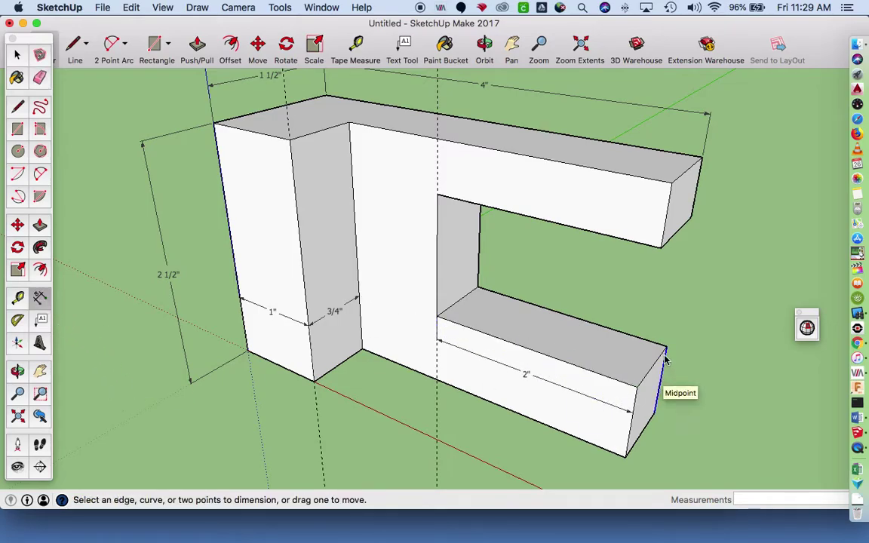
pyautogui.click(666, 347)
pyautogui.click(653, 412)
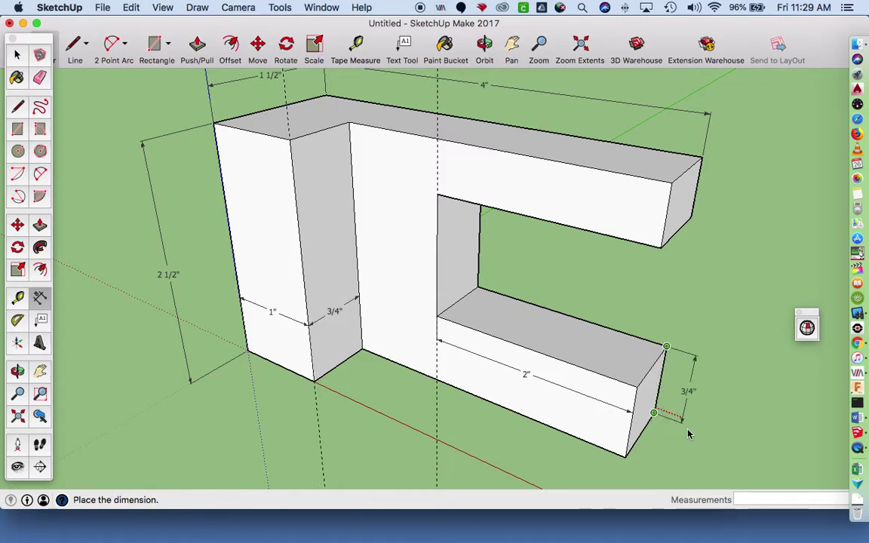
pyautogui.click(697, 436)
pyautogui.click(625, 456)
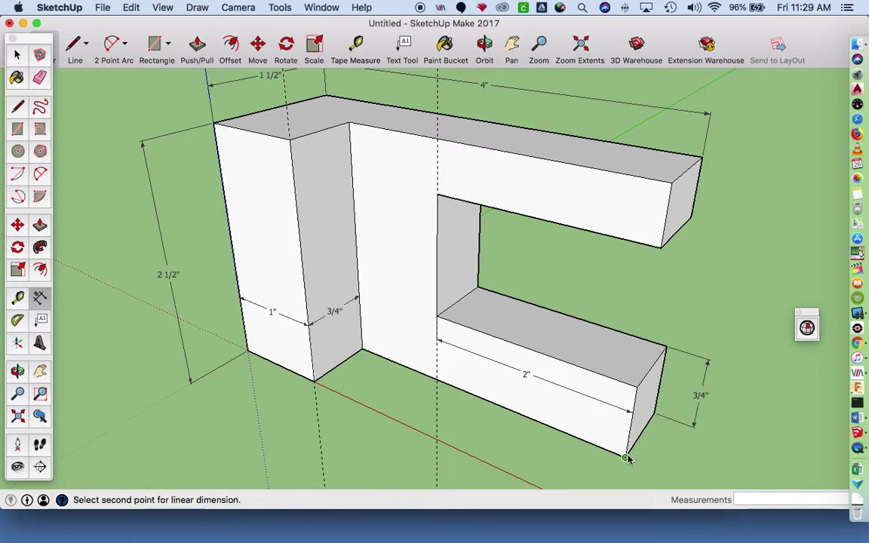
pyautogui.click(653, 413)
pyautogui.click(681, 457)
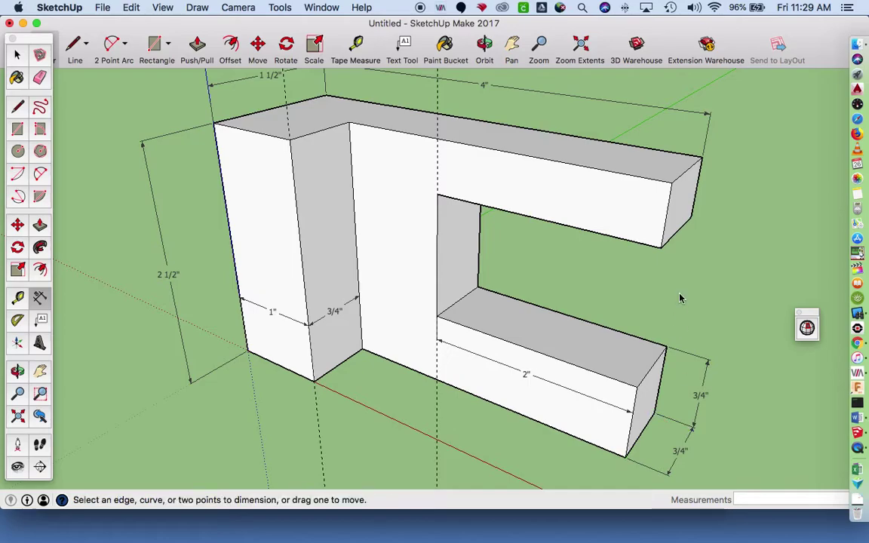
pyautogui.click(690, 216)
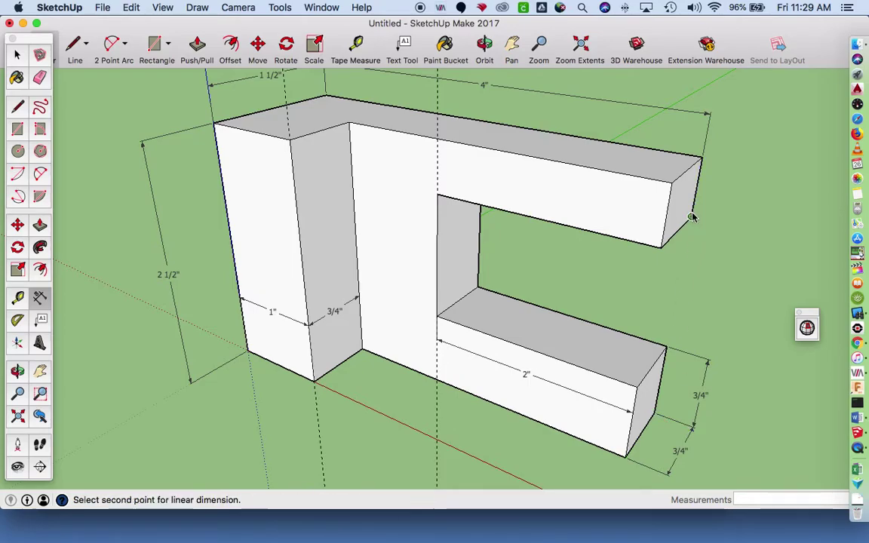
pyautogui.click(700, 159)
pyautogui.click(727, 185)
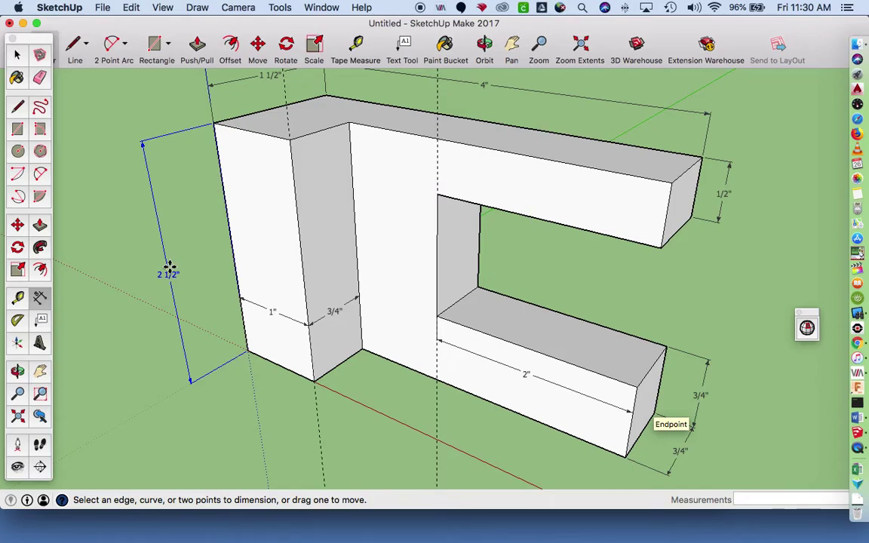
pyautogui.press('e')
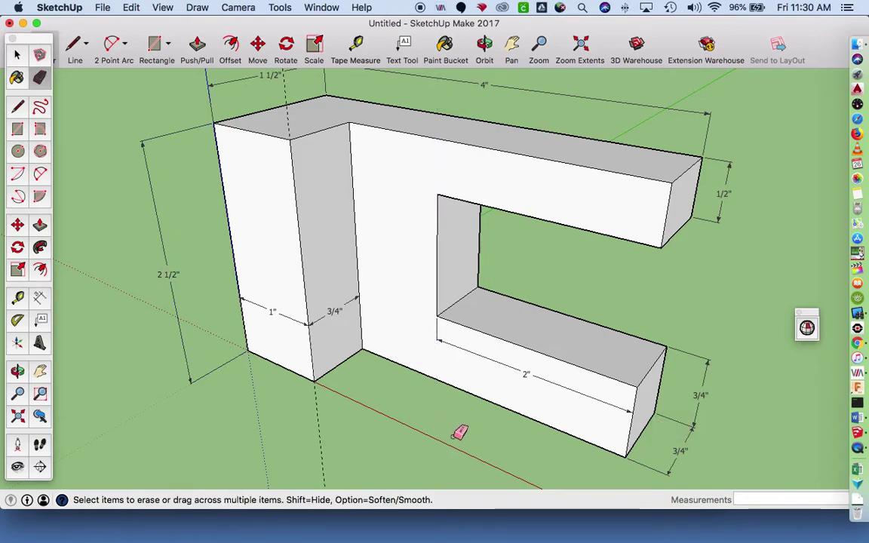
pyautogui.scroll(-3, 444, 383)
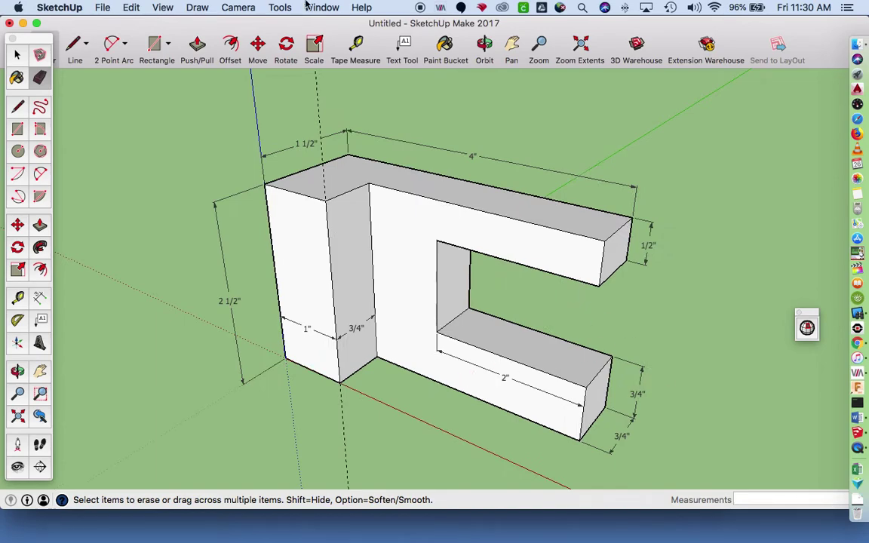